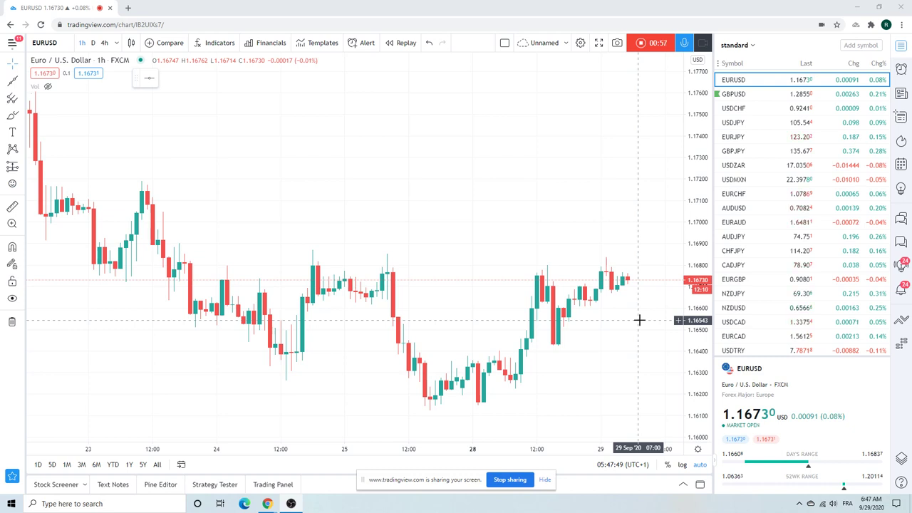
- Zoom out and draw an extended line from the 24 Sep high to the 28 Sep high
scroll(563, 279, "down", 2)
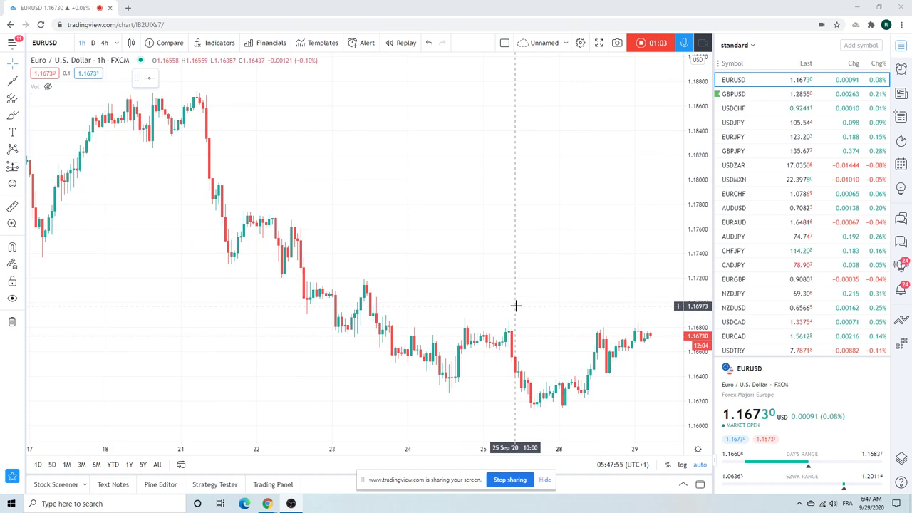
left_click(29, 83)
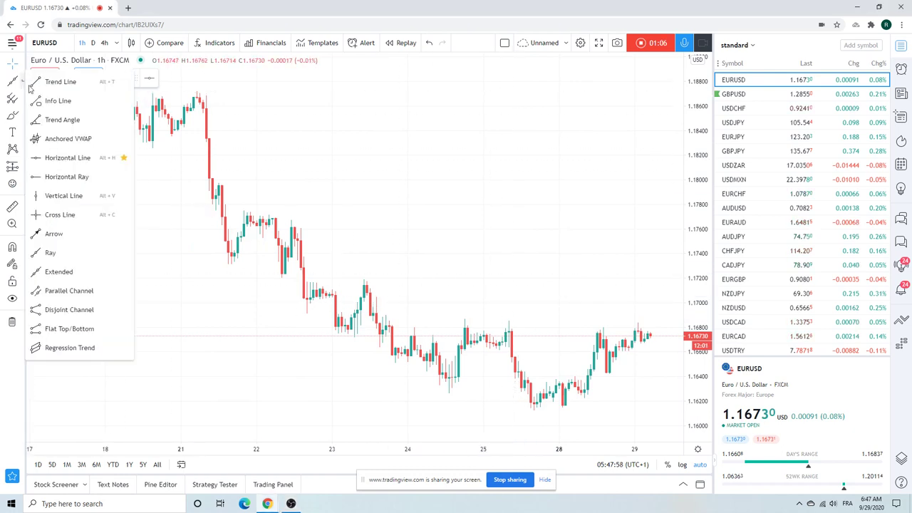
left_click(71, 271)
left_click(464, 320)
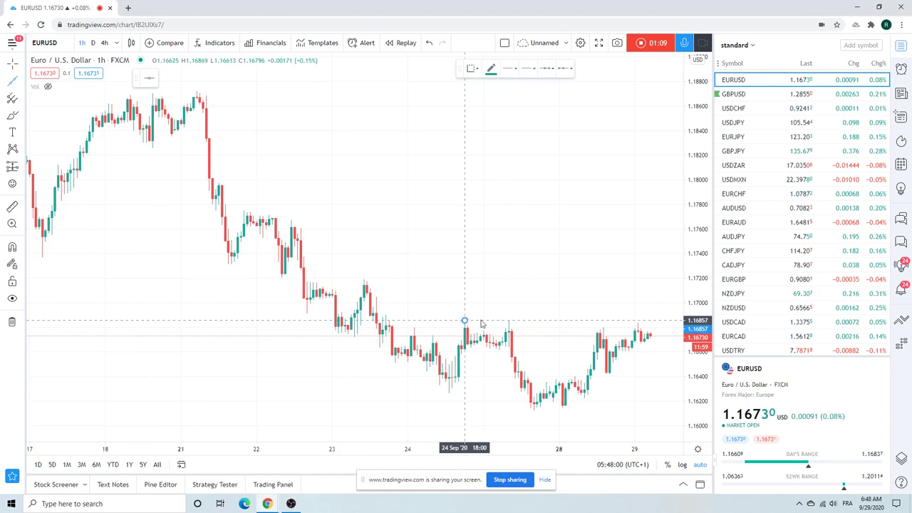
left_click(610, 322)
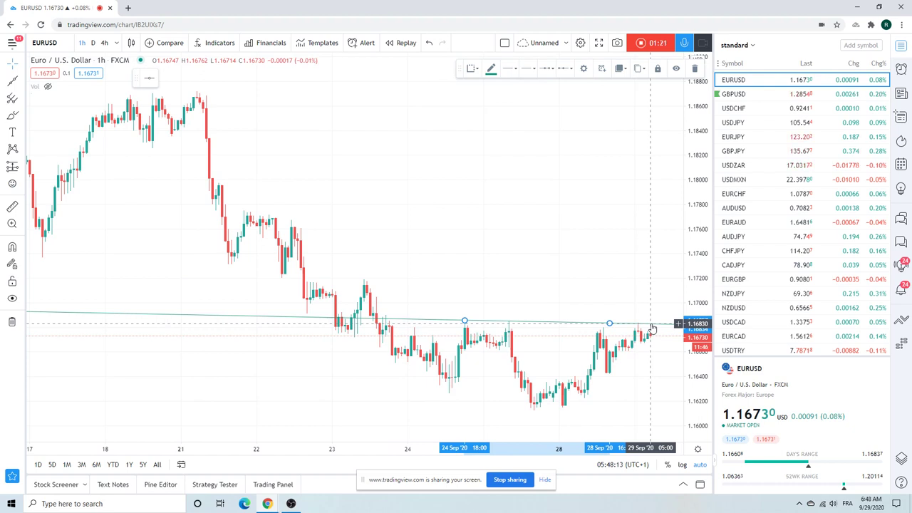
- Flip through the GBPUSD, USDCHF and USDJPY charts from the watchlist
left_click(741, 100)
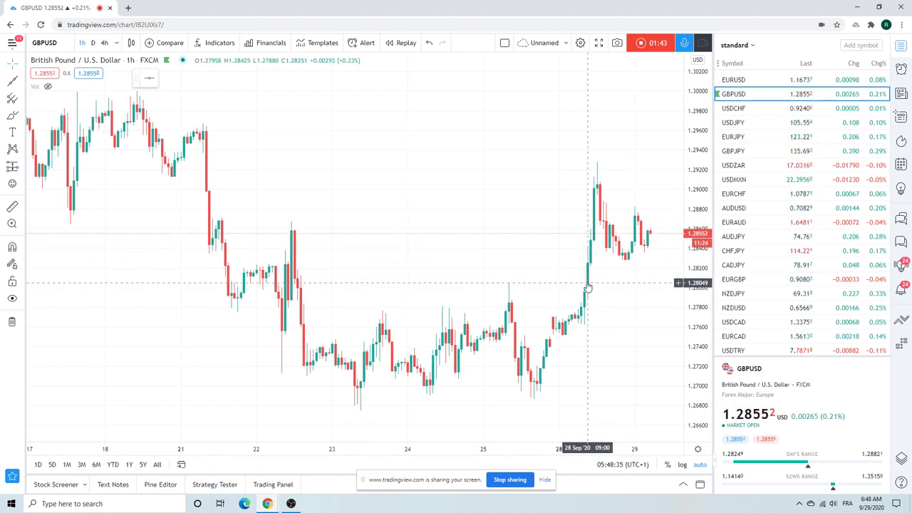
left_click(739, 111)
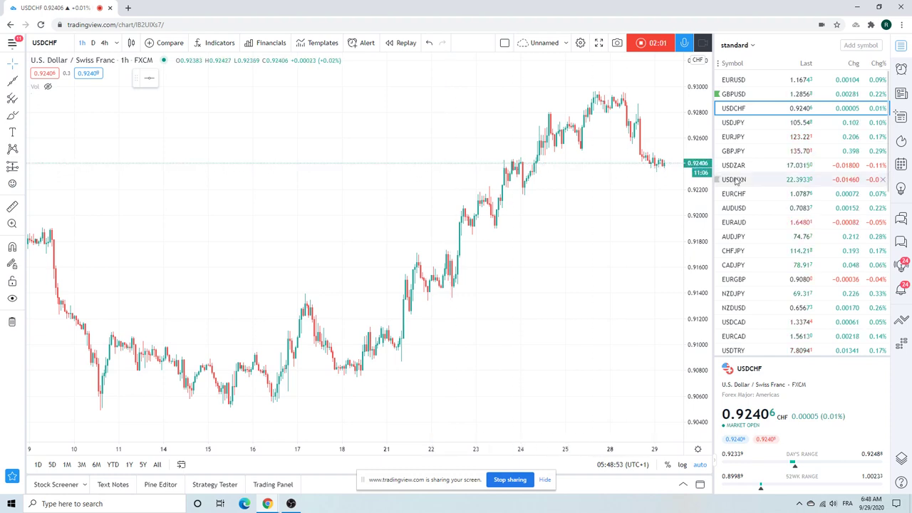
left_click(734, 122)
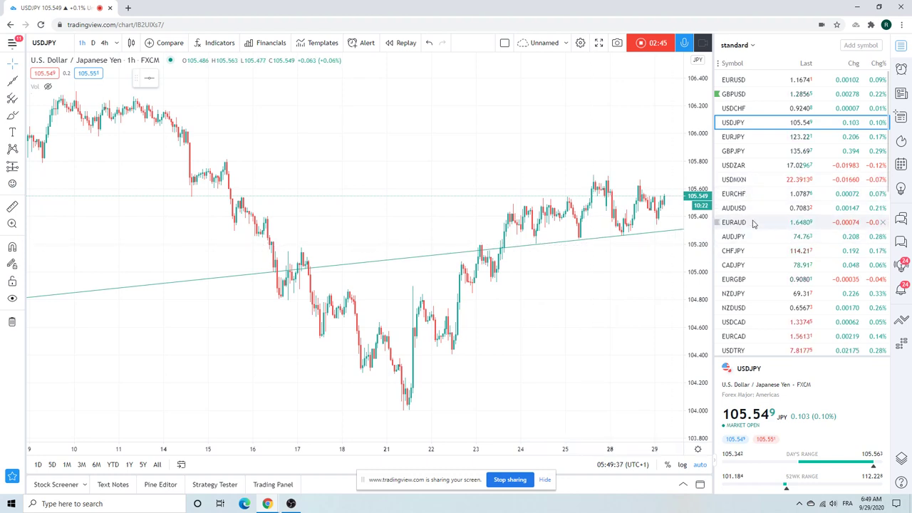
- Open USDZAR and zoom out, then switch to USDMXN and zoom back in
left_click(736, 167)
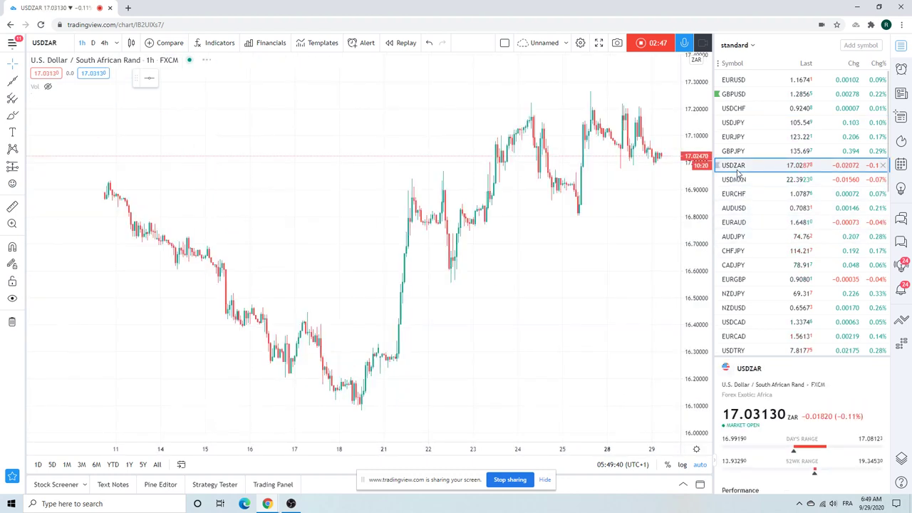
scroll(558, 169, "down", 2)
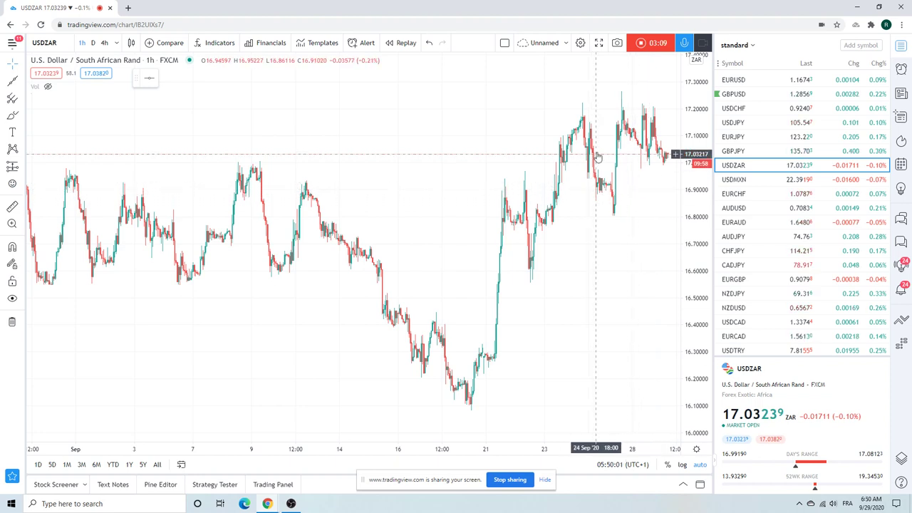
left_click(745, 181)
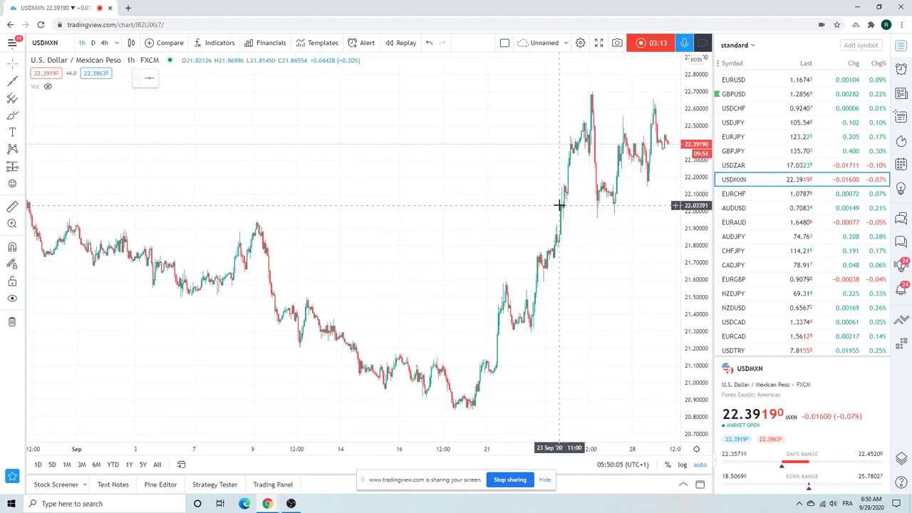
scroll(559, 205, "up", 2)
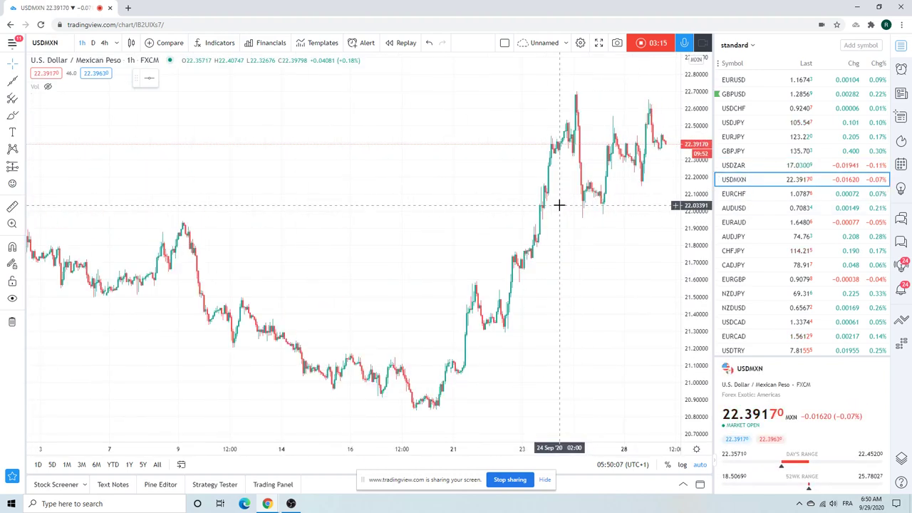
- Draw an extended rising line through the USDMXN 18 Sep and 28 Sep lows
left_click(24, 82)
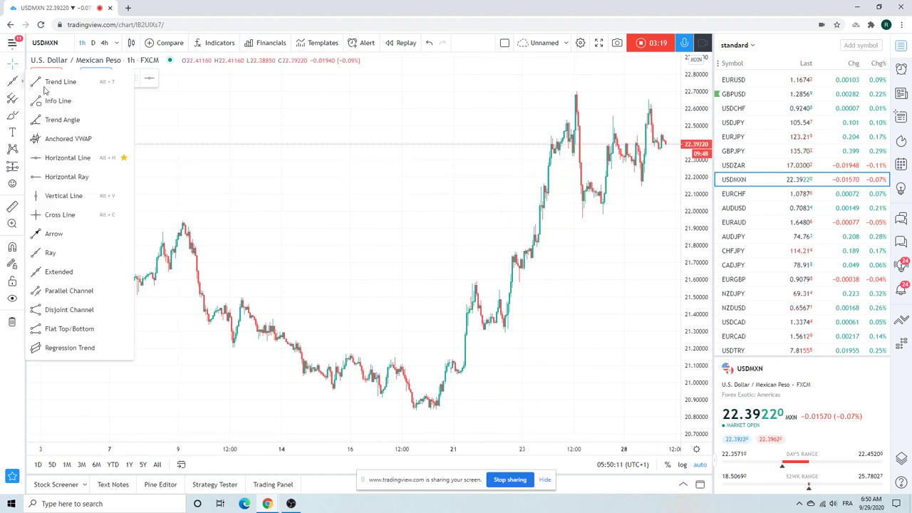
left_click(90, 274)
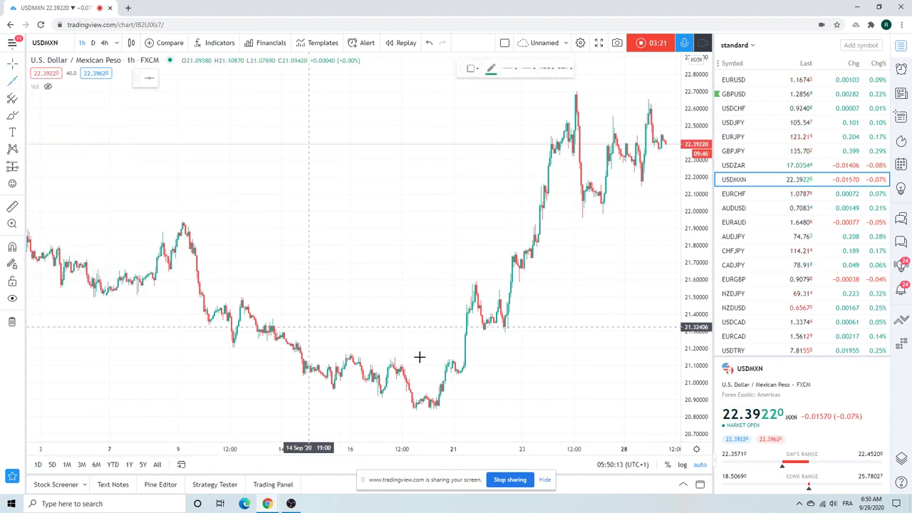
left_click(442, 409)
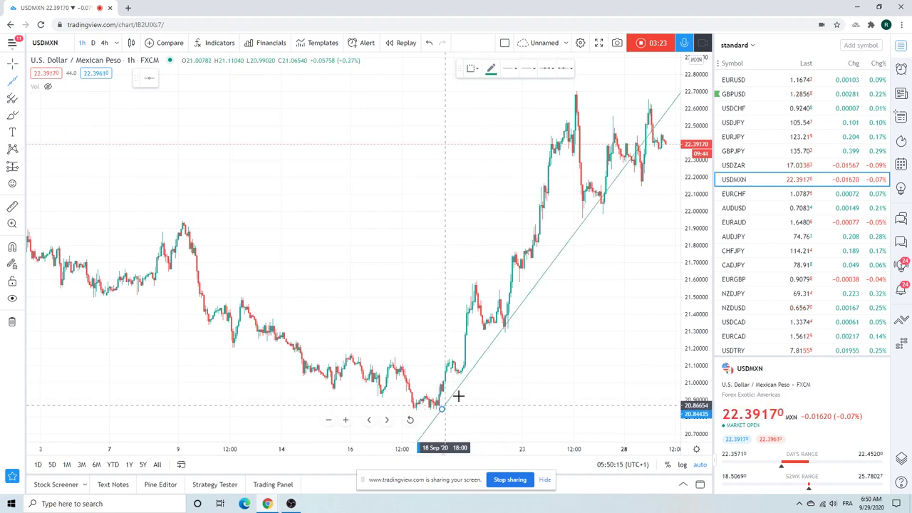
left_click(631, 197)
scroll(428, 203, "down", 2)
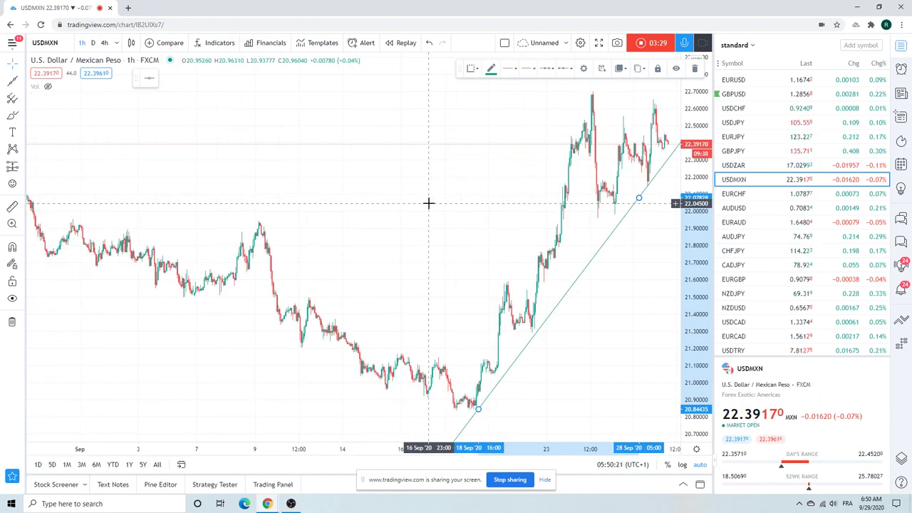
- Deselect the line and switch USDMXN to the daily timeframe, zoomed in
left_click(408, 166)
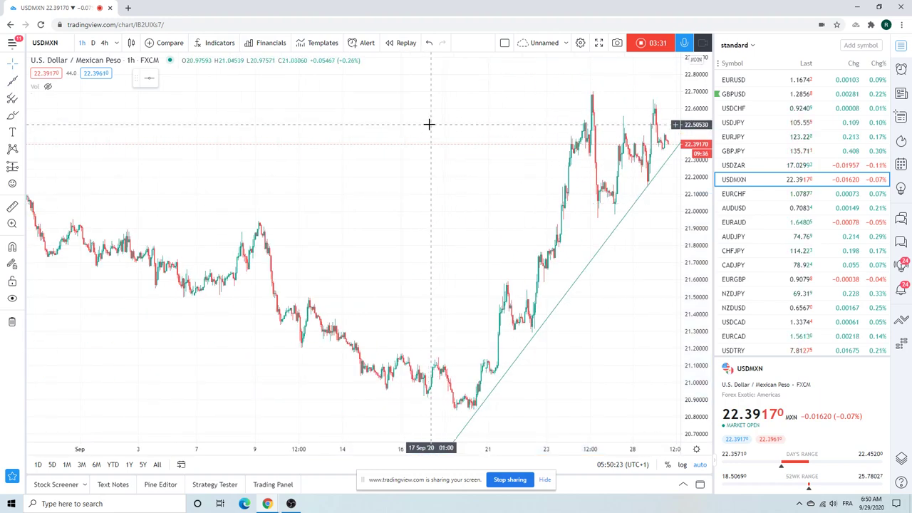
left_click(93, 43)
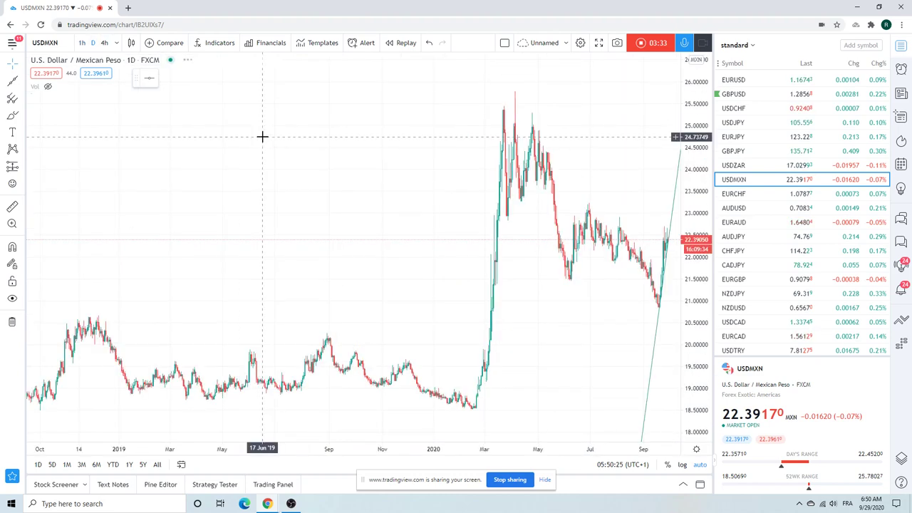
scroll(283, 213, "up", 4)
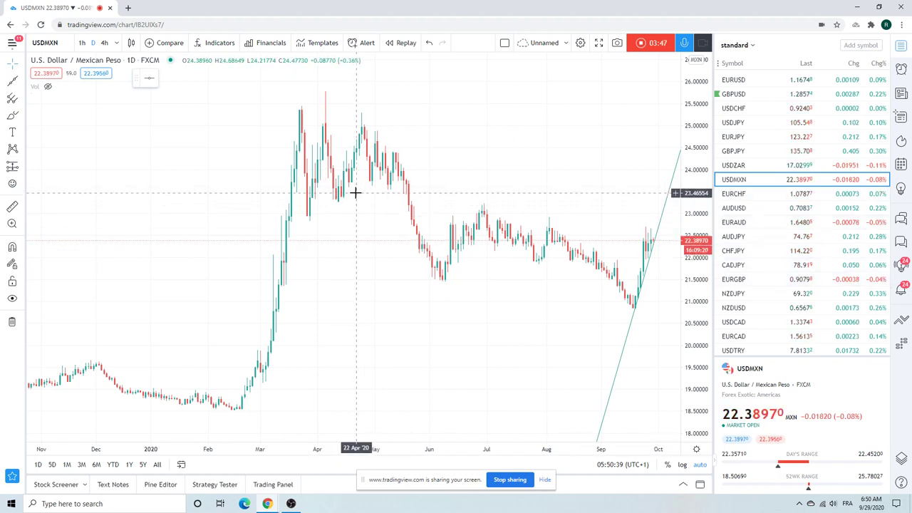
- Step through AUDUSD, EURAUD and USDCAD in the watchlist
left_click(745, 207)
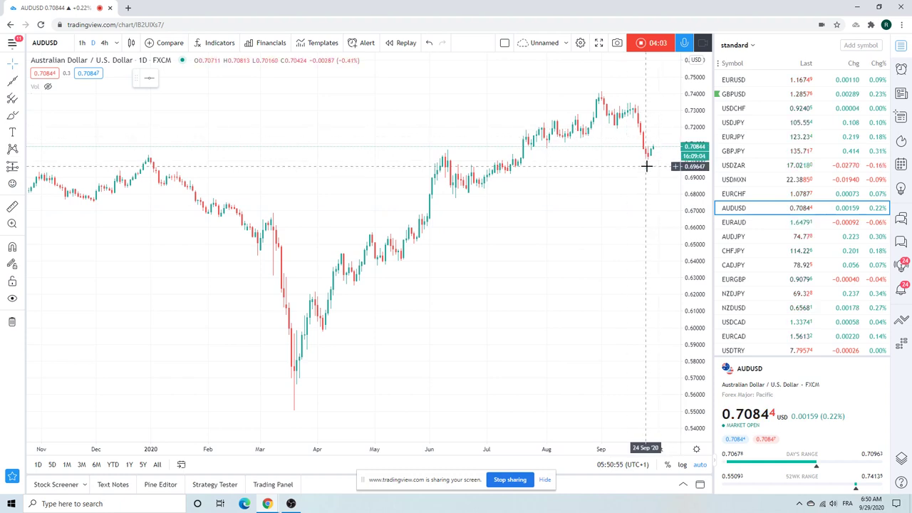
left_click(745, 225)
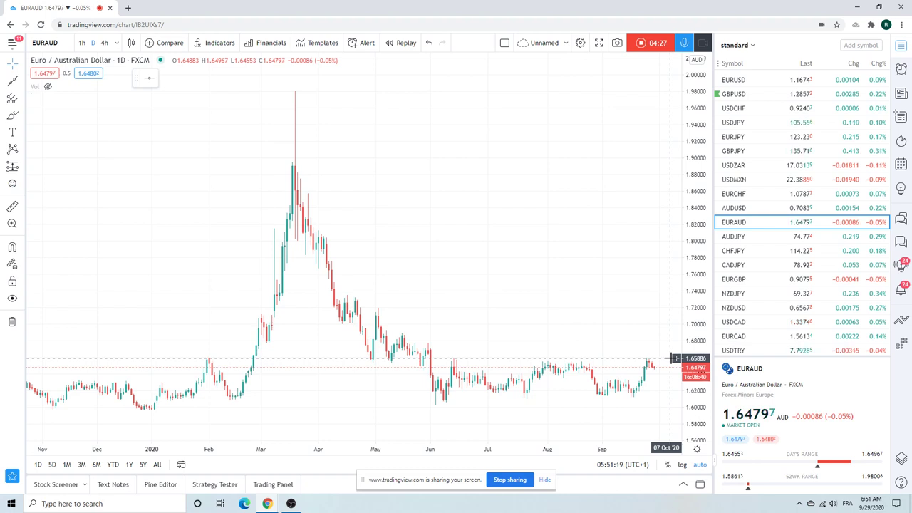
left_click(747, 321)
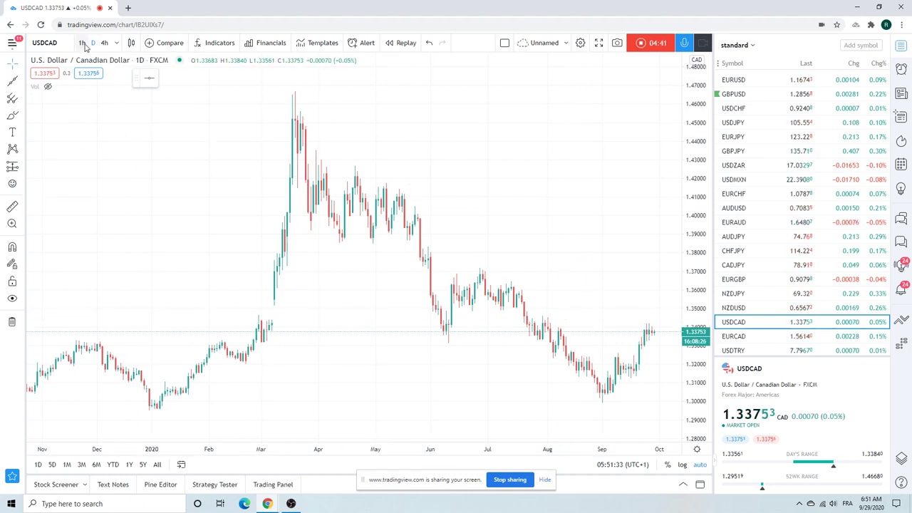
- Scroll down to GC1! and open the Gold Futures chart, zoomed in
scroll(491, 184, "down", 5)
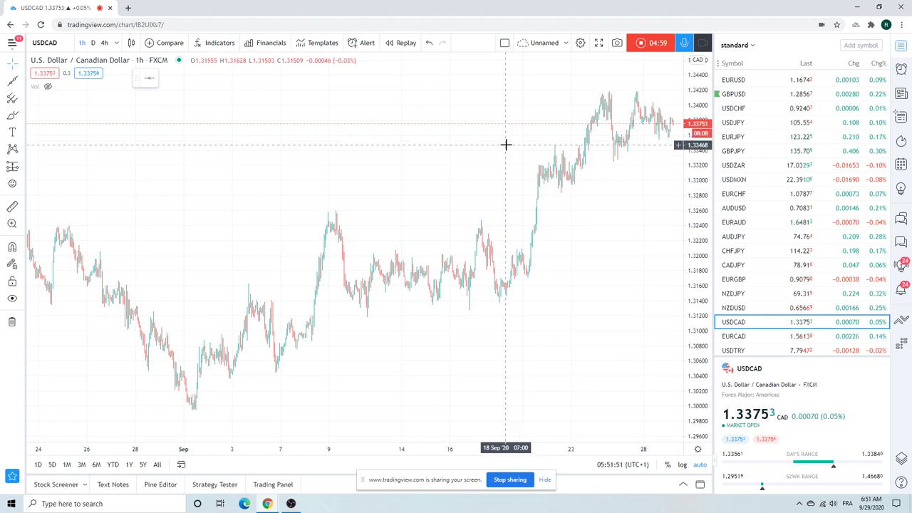
scroll(804, 173, "down", 3)
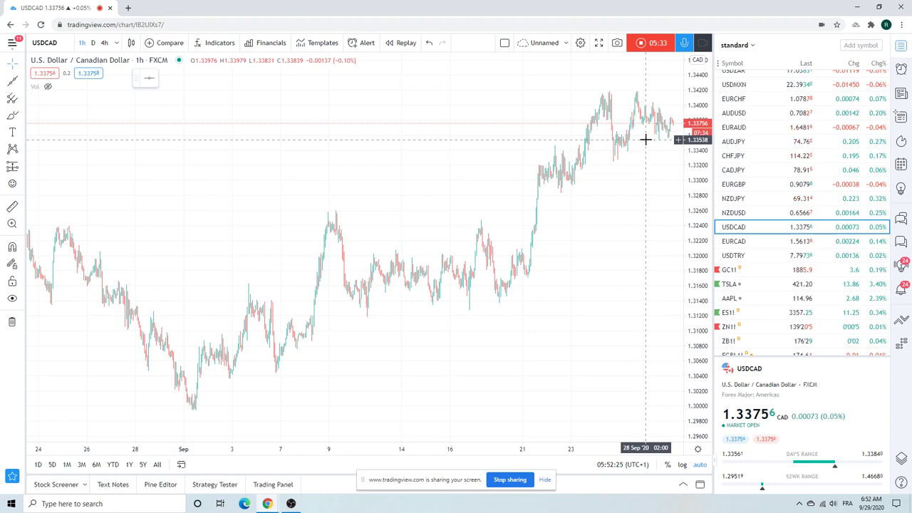
scroll(755, 148, "down", 1)
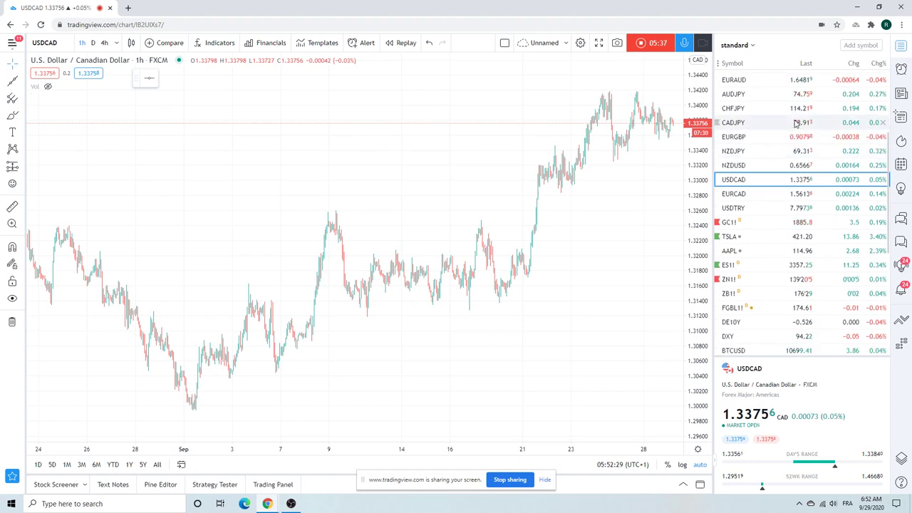
left_click(742, 222)
scroll(502, 189, "up", 5)
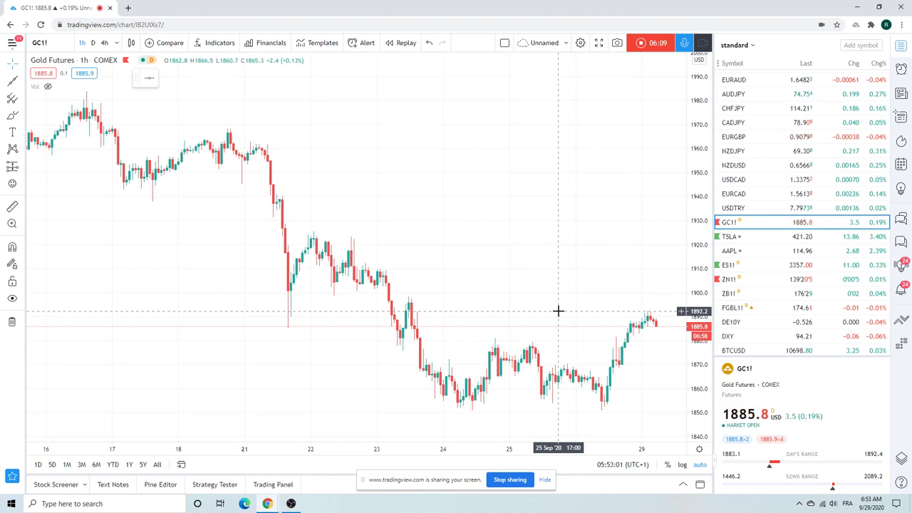
- Enter 1D to put the gold futures chart on daily candles, then zoom in
scroll(558, 311, "up", 2)
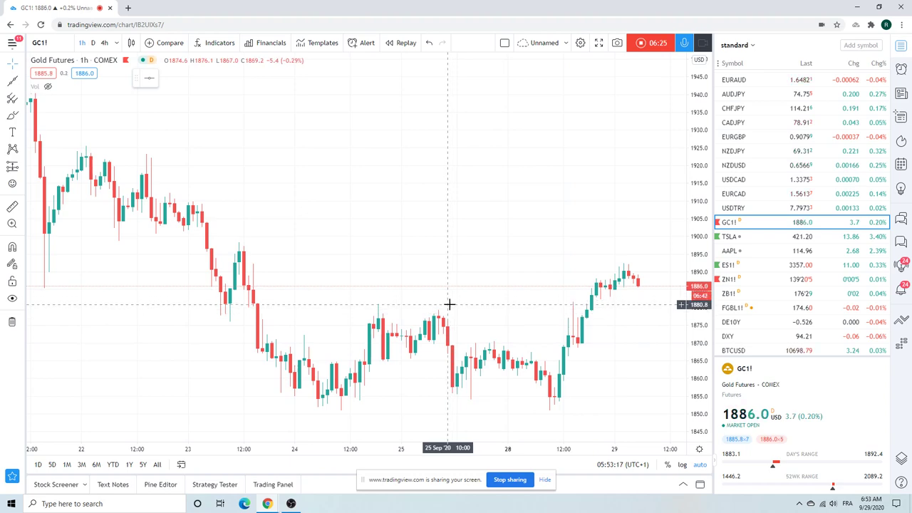
scroll(449, 304, "down", 4)
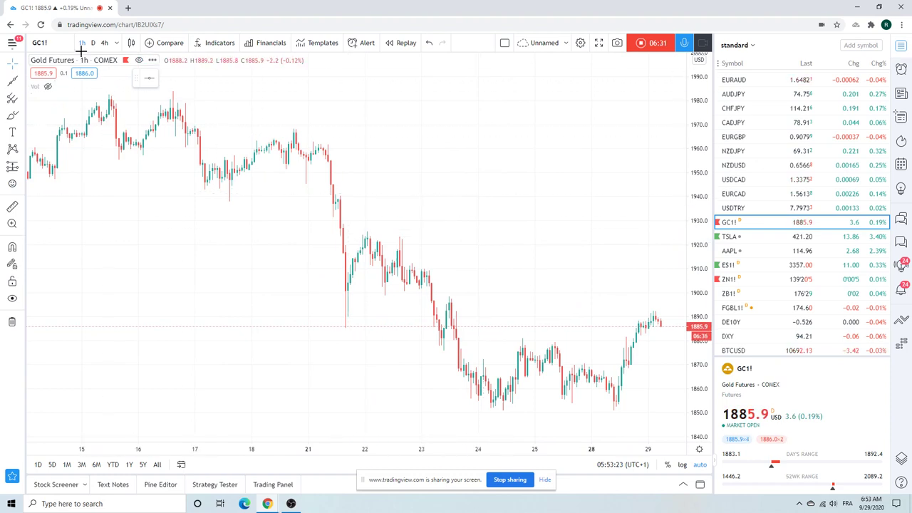
type("1D")
key("Return")
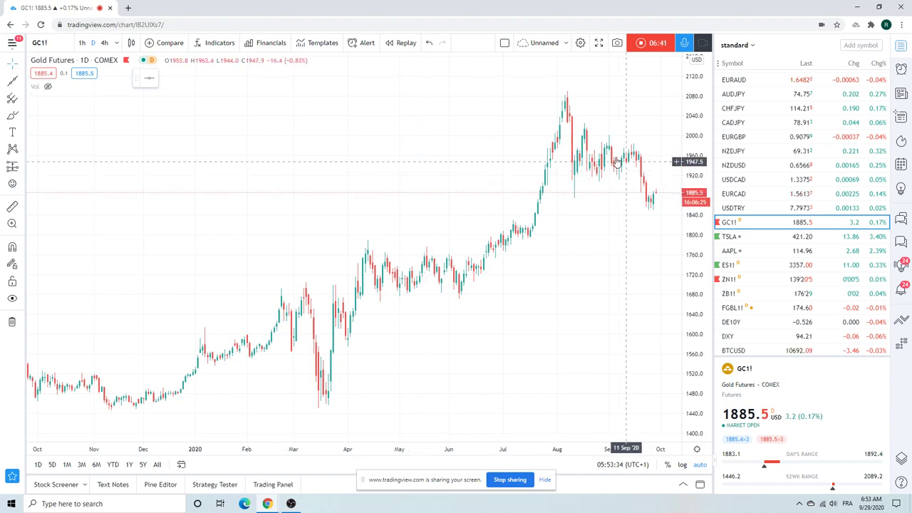
scroll(507, 198, "up", 1)
scroll(507, 198, "up", 1)
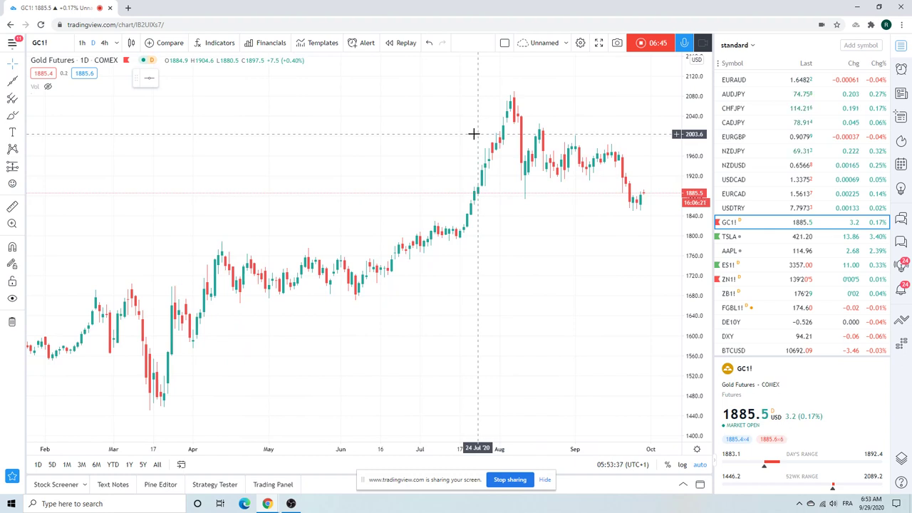
scroll(413, 161, "up", 2)
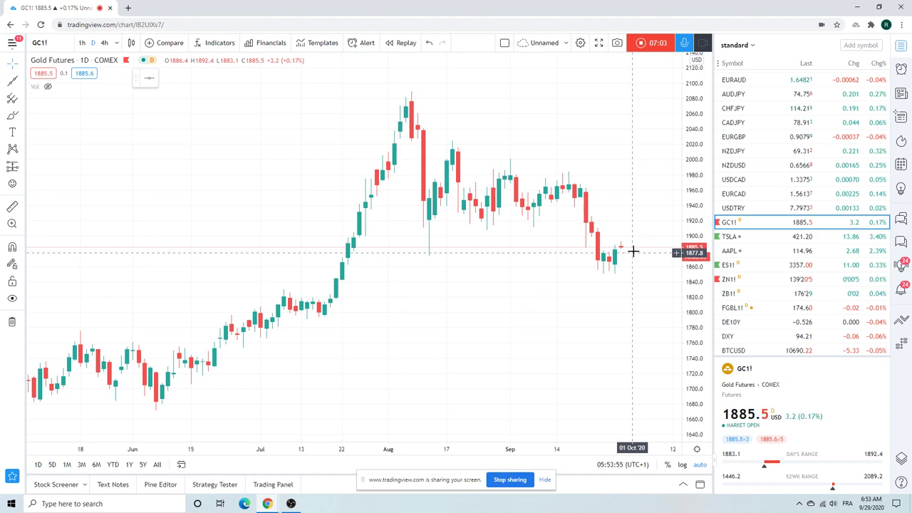
- Open ES1! and set it to the 1h interval, then zoom out
left_click(734, 265)
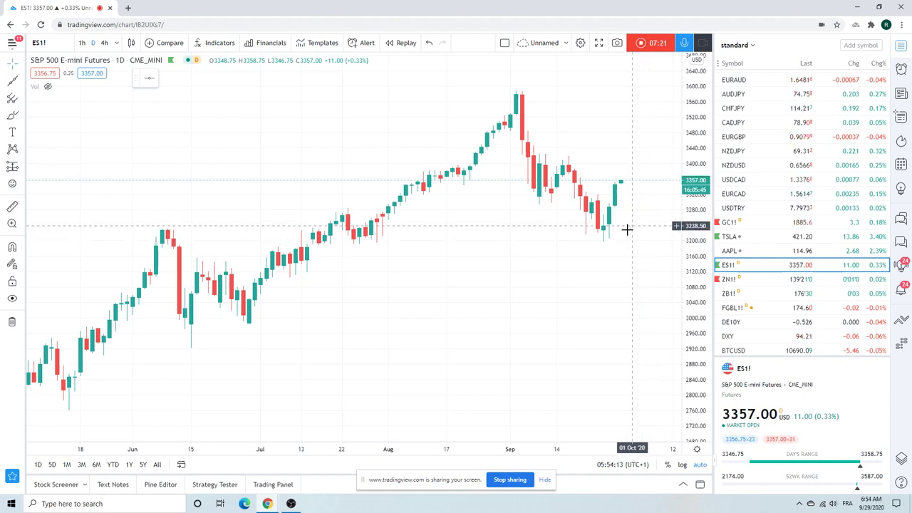
left_click(82, 42)
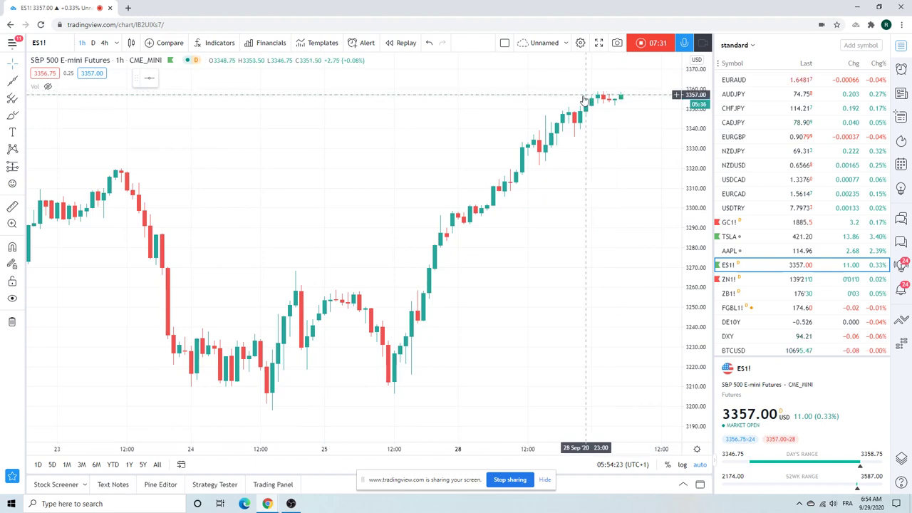
scroll(436, 135, "down", 3)
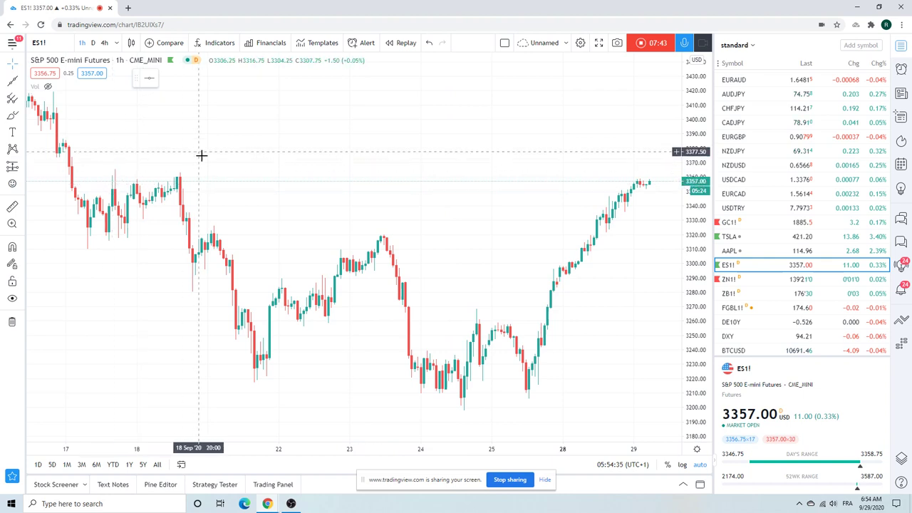
scroll(213, 157, "down", 2)
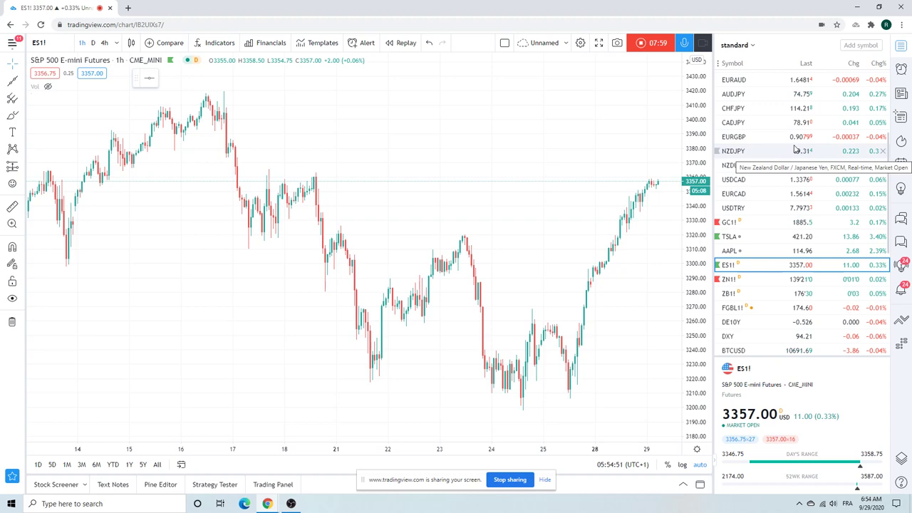
- Open the ZB1! T-Bond futures chart and scroll through it
left_click(725, 293)
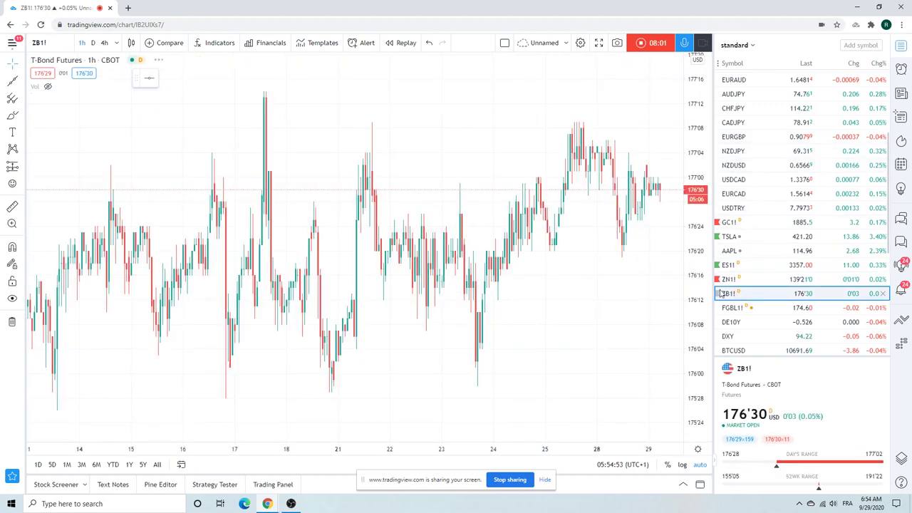
scroll(503, 224, "down", 5)
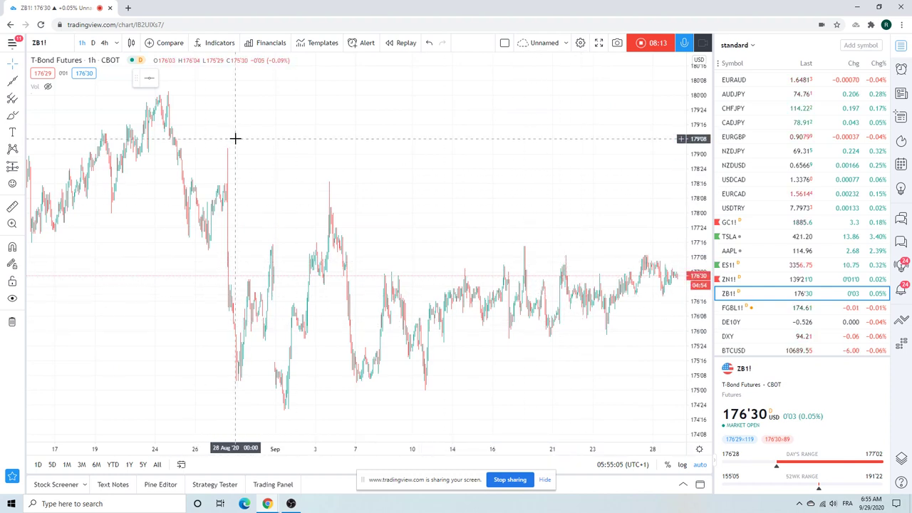
scroll(468, 181, "up", 4)
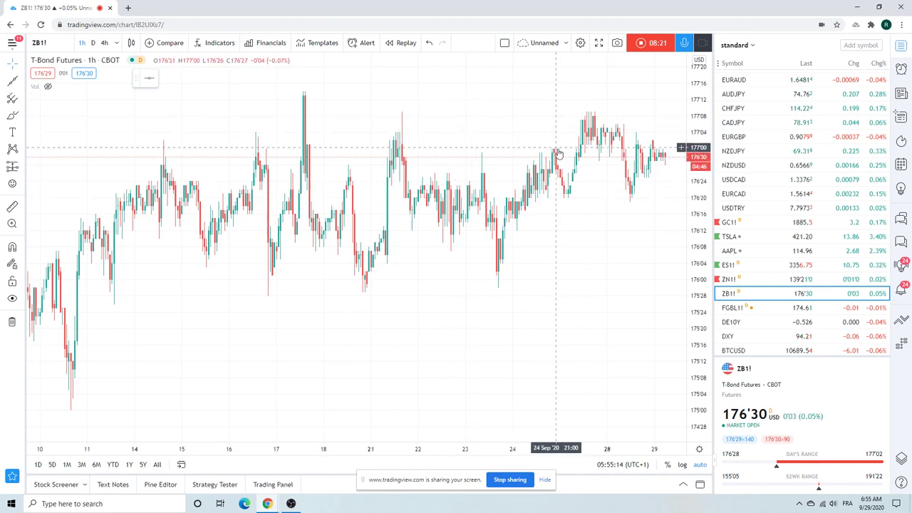
scroll(561, 154, "down", 3)
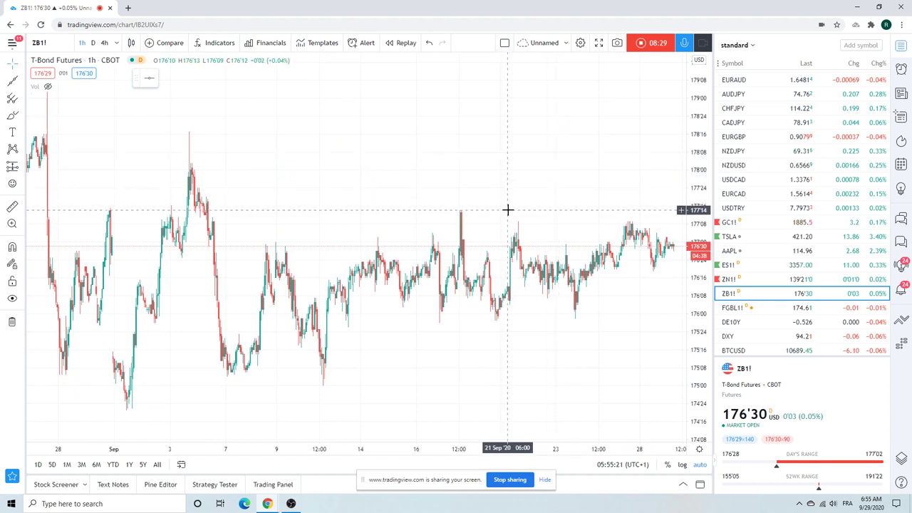
scroll(507, 210, "down", 3)
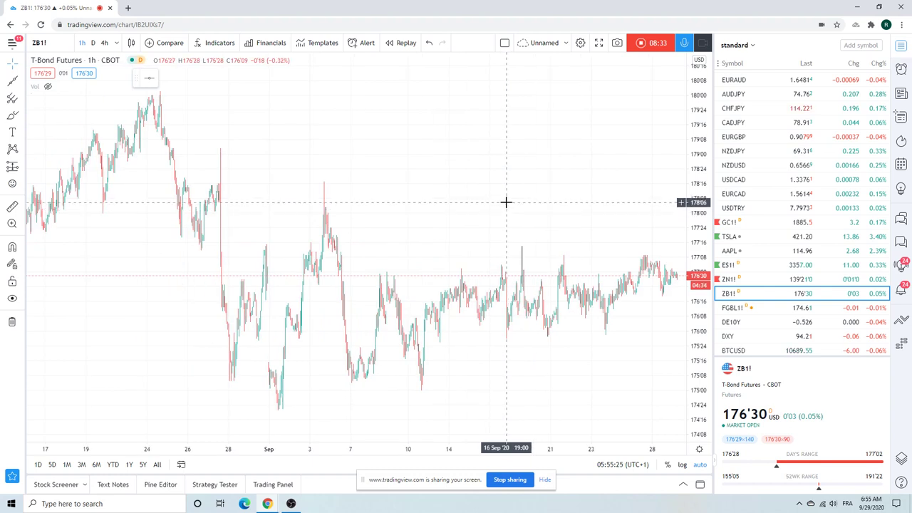
scroll(778, 166, "down", 2)
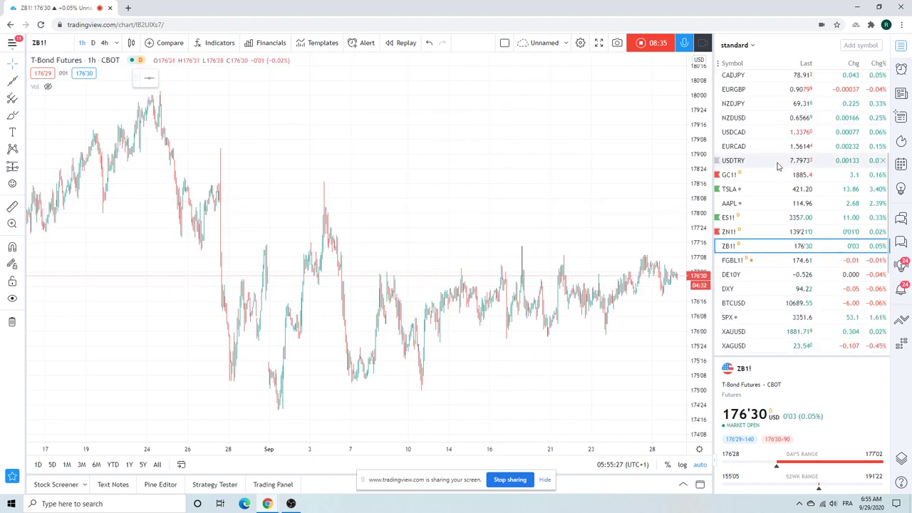
- Show BTCUSD on 4-hour candles, then open the CL1! crude oil futures chart
left_click(741, 303)
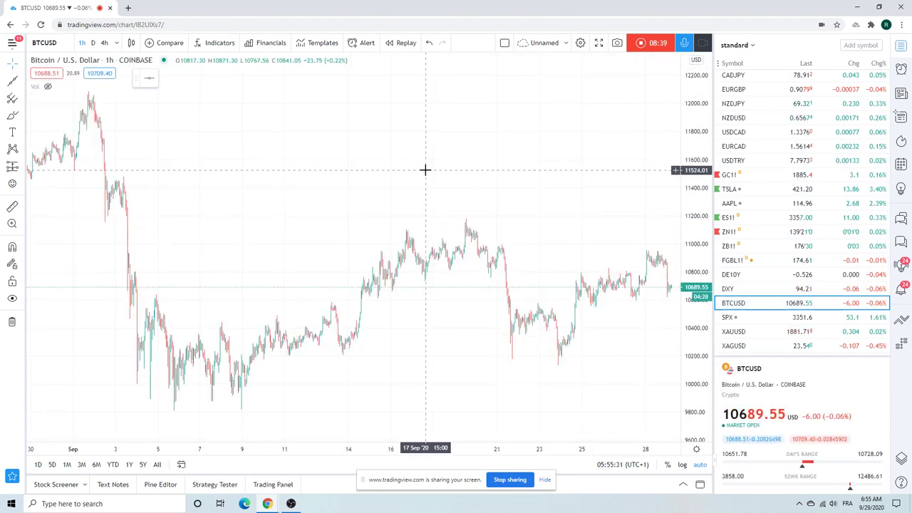
left_click(103, 43)
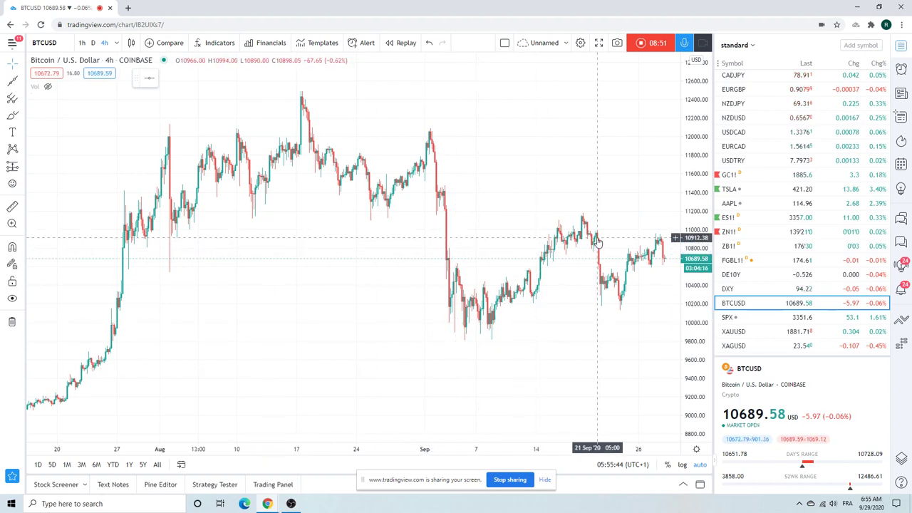
scroll(775, 205, "down", 4)
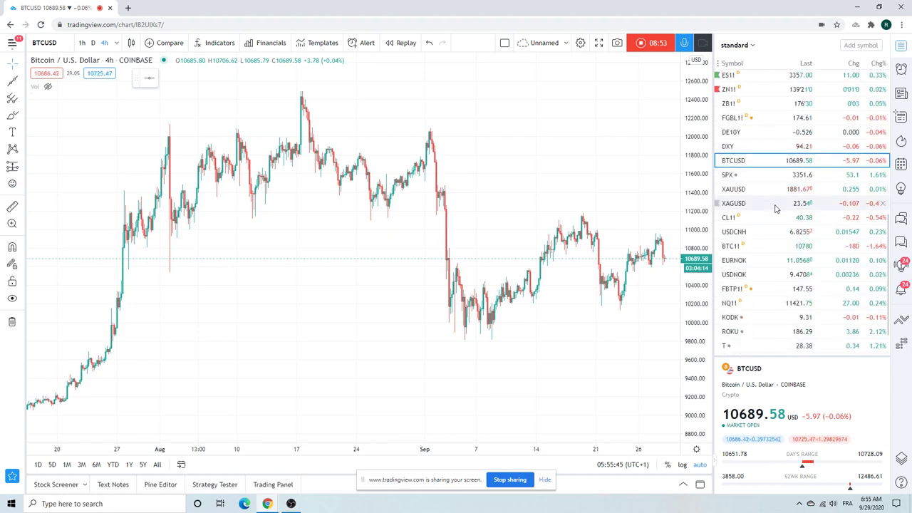
left_click(775, 217)
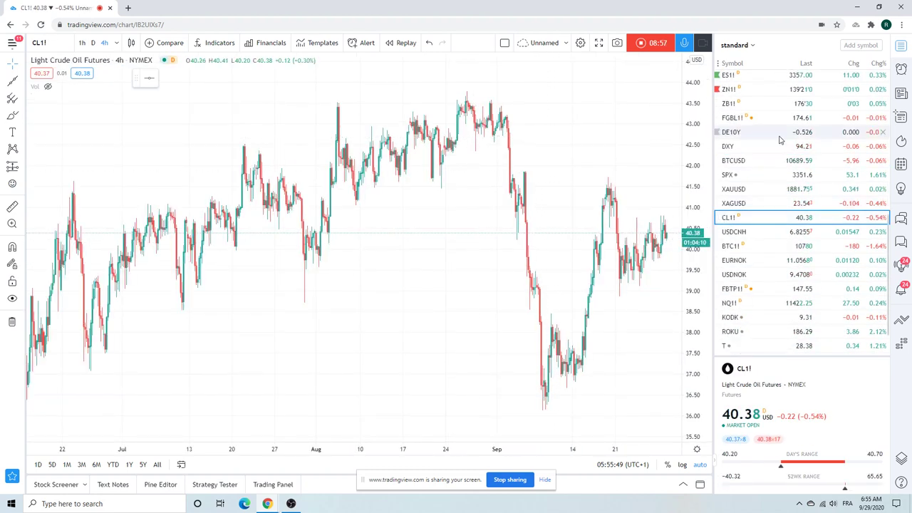
scroll(780, 139, "down", 1)
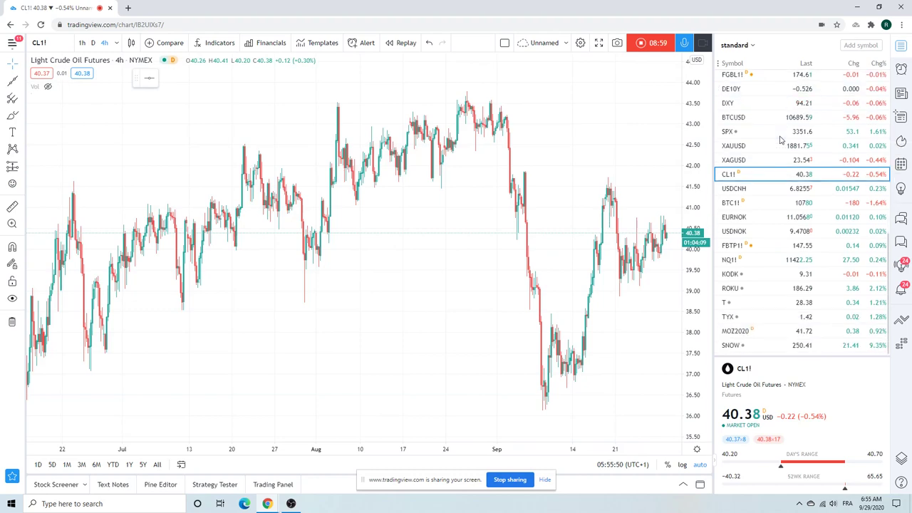
- Open the Euro-BTP futures (FBTP1!) 4-hour chart, around 147.50, then stop the recording
left_click(757, 246)
scroll(521, 216, "up", 5)
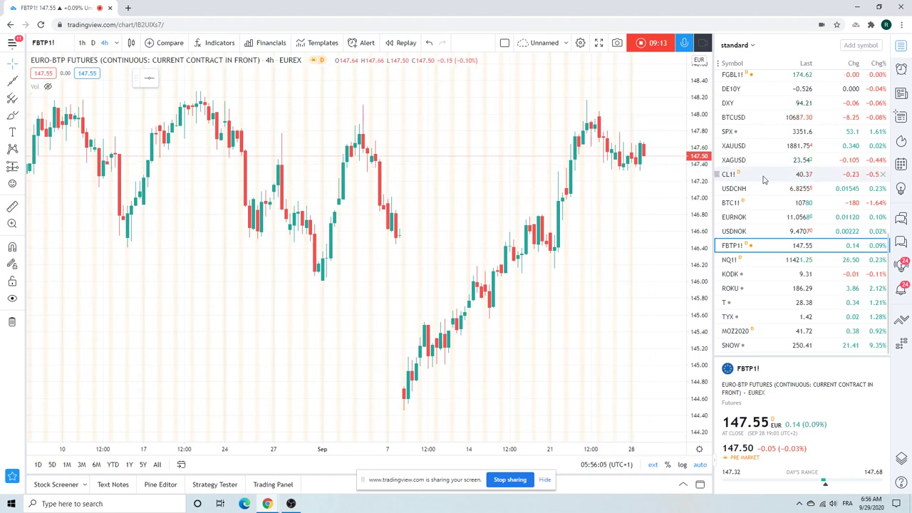
scroll(767, 186, "down", 5)
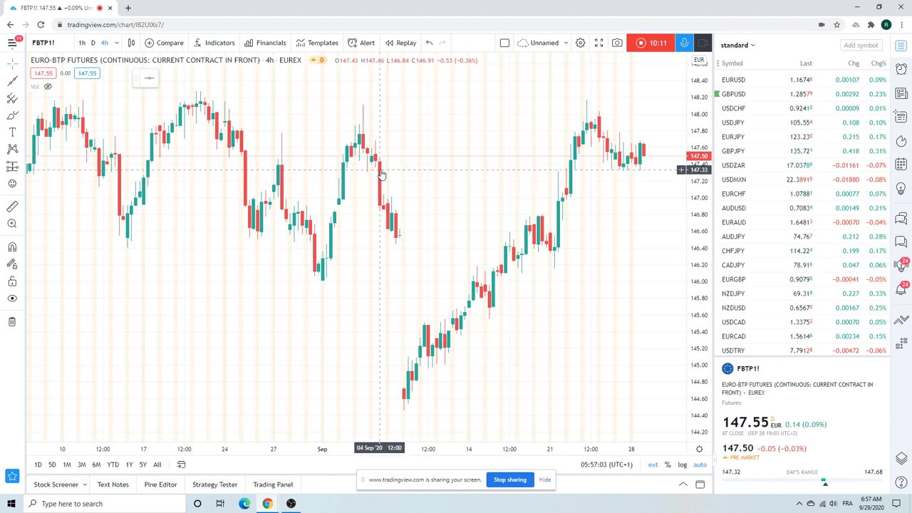
left_click(640, 43)
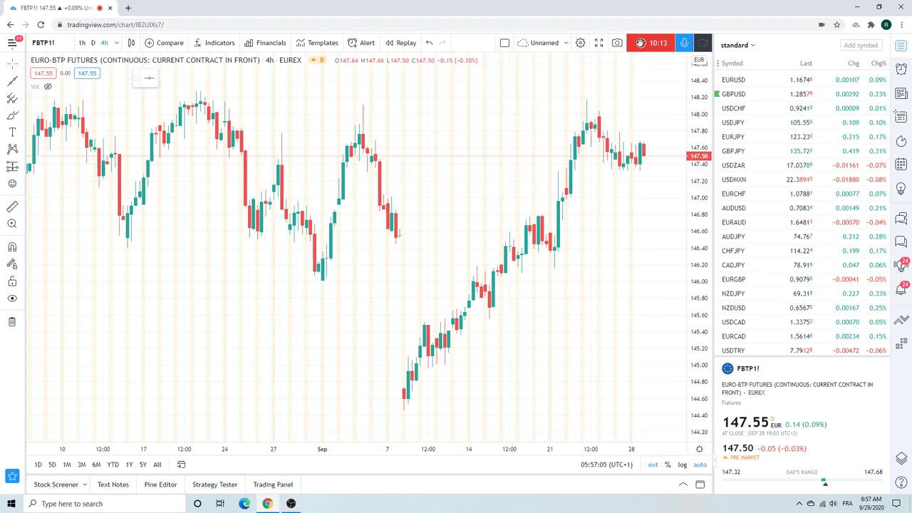